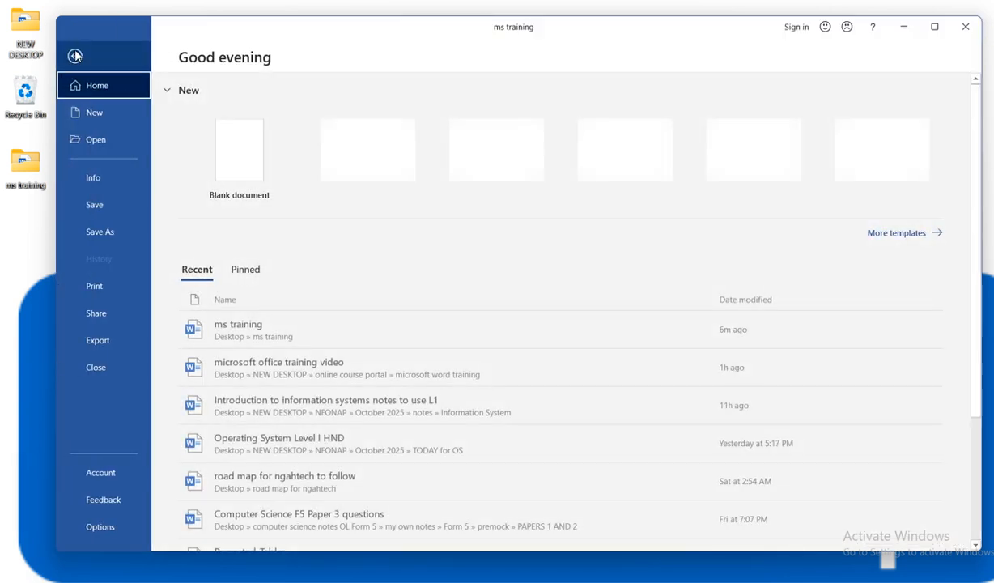
# - Save the document as a Word Document in the Desktop's ms training folder
pyautogui.click(102, 231)
pyautogui.click(231, 245)
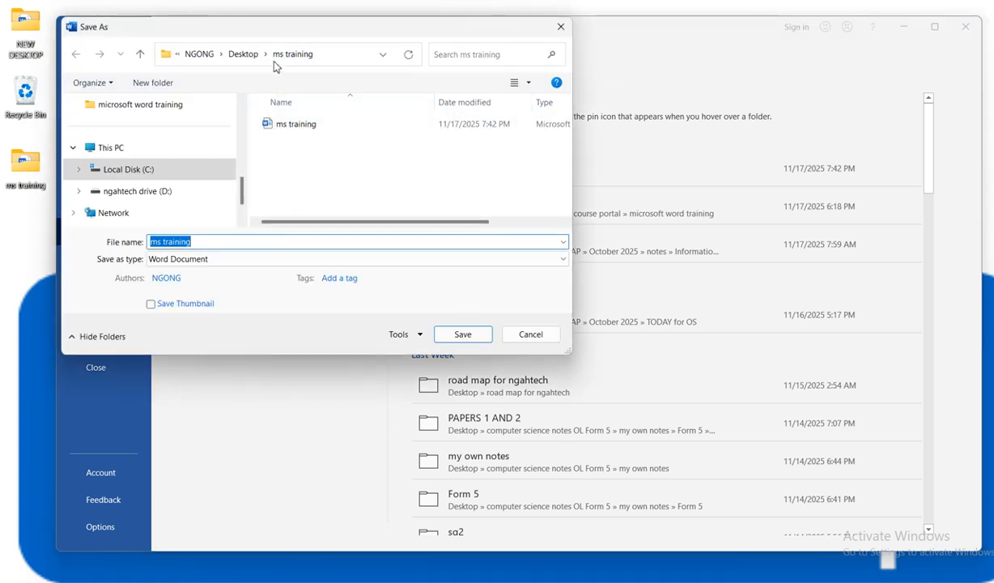
pyautogui.click(243, 53)
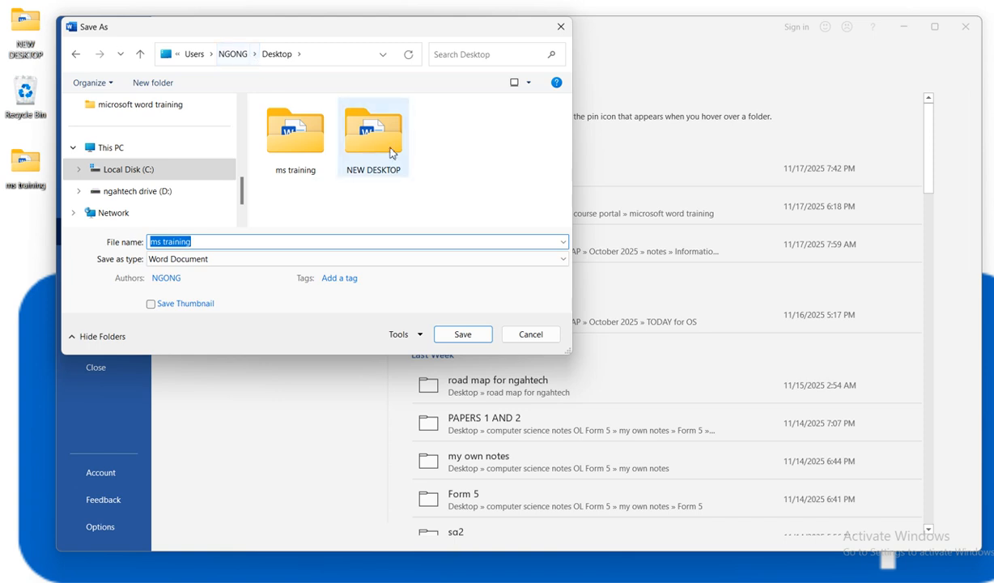
pyautogui.doubleClick(290, 144)
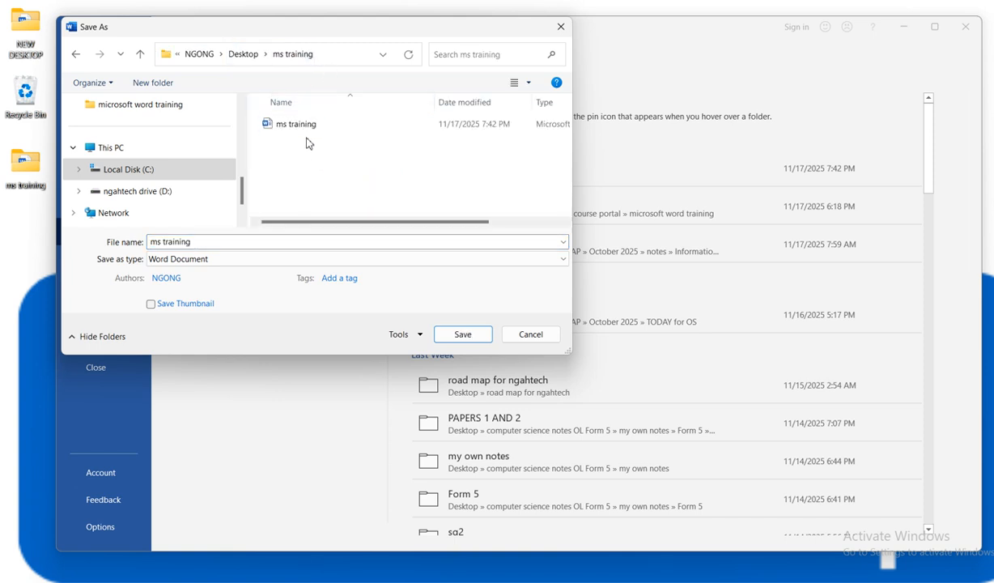
pyautogui.click(455, 333)
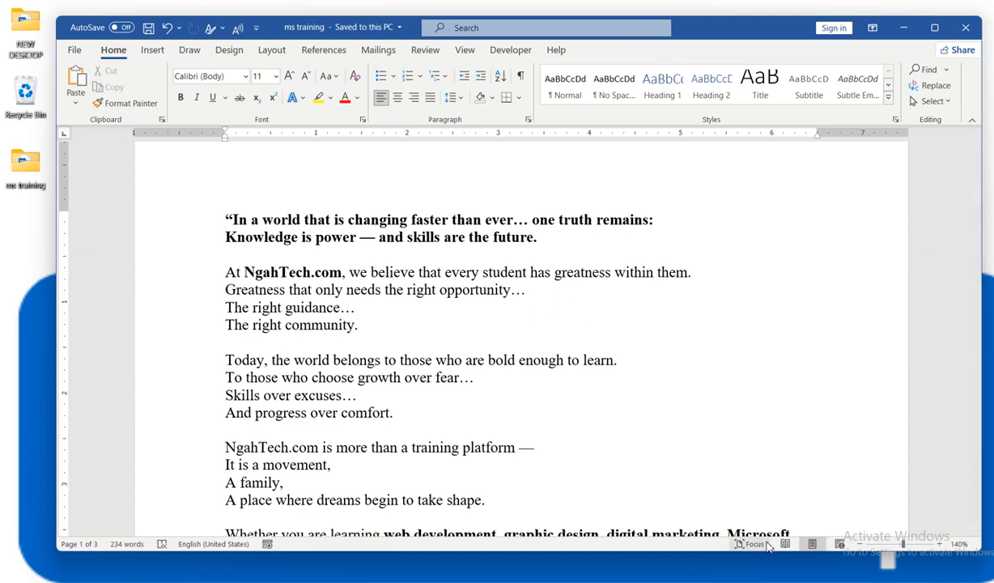
pyautogui.click(749, 544)
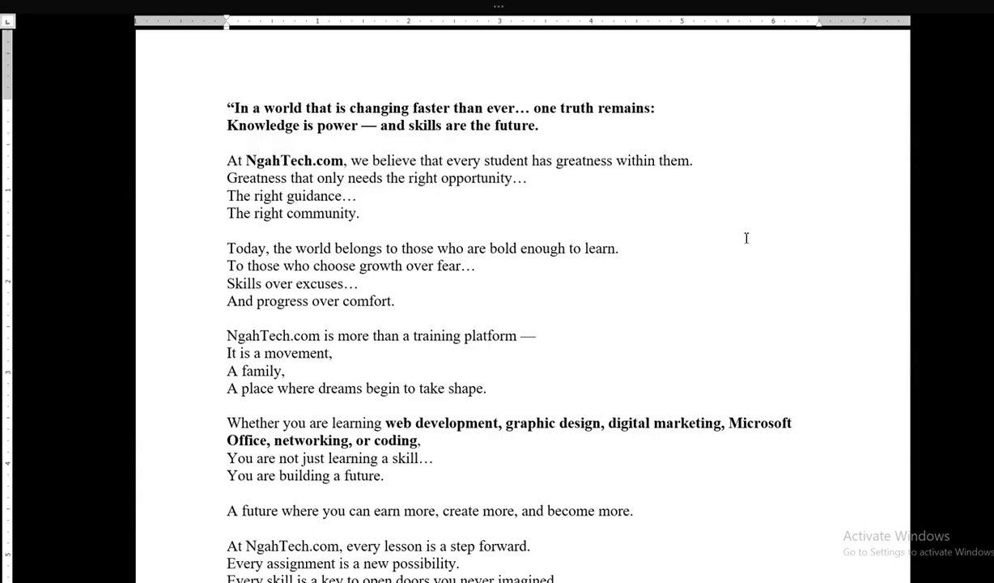
pyautogui.press('Escape')
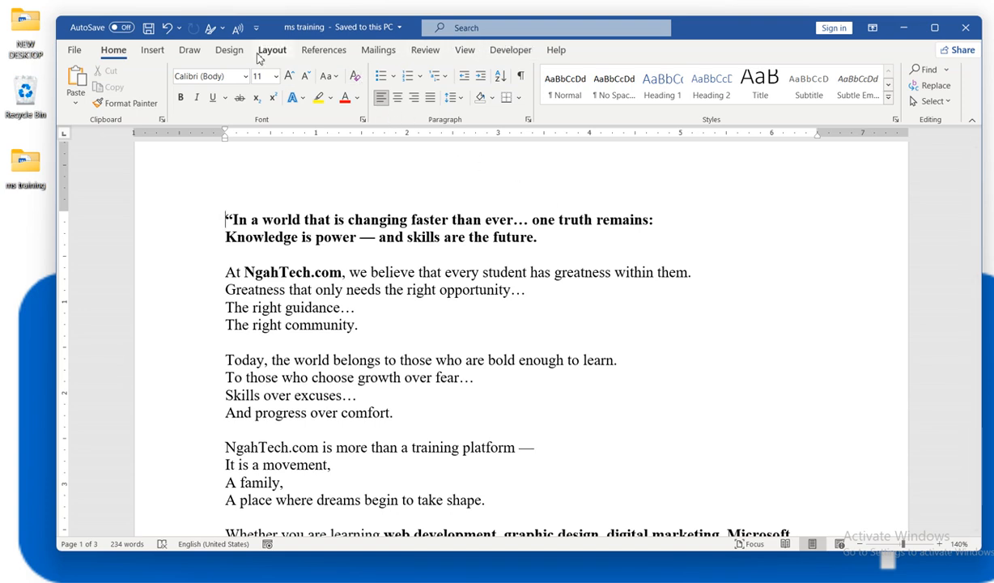
pyautogui.click(73, 52)
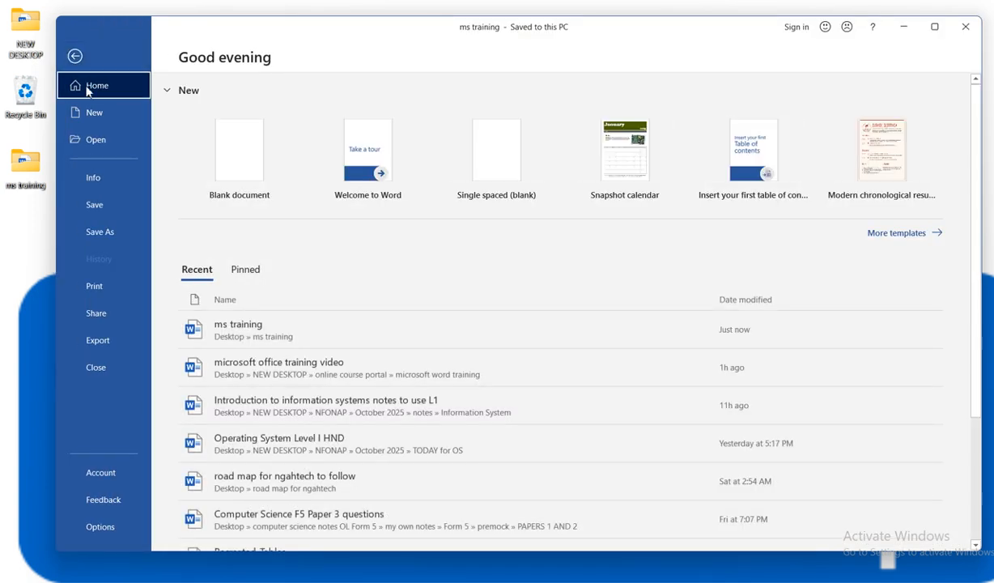
pyautogui.click(112, 288)
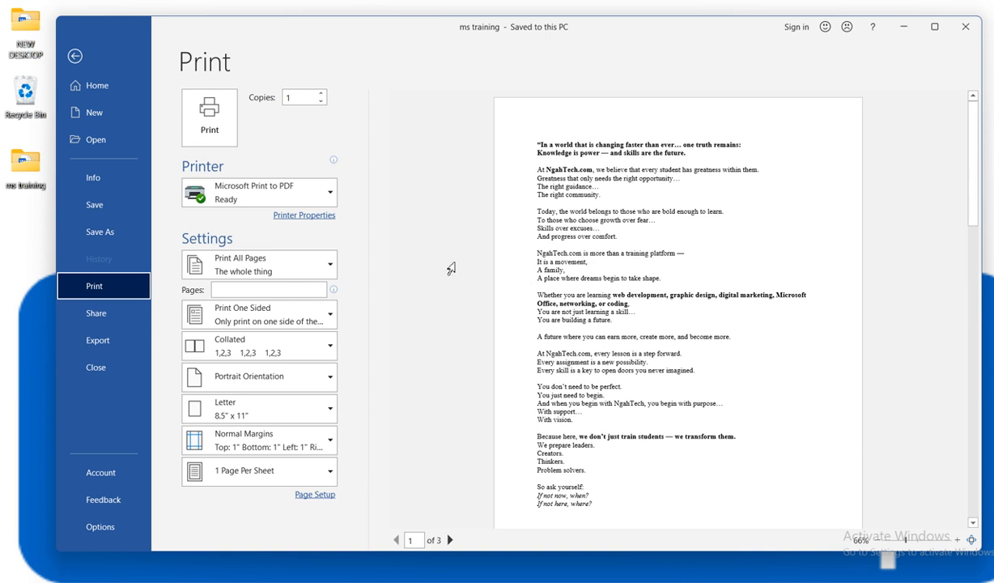
pyautogui.click(75, 57)
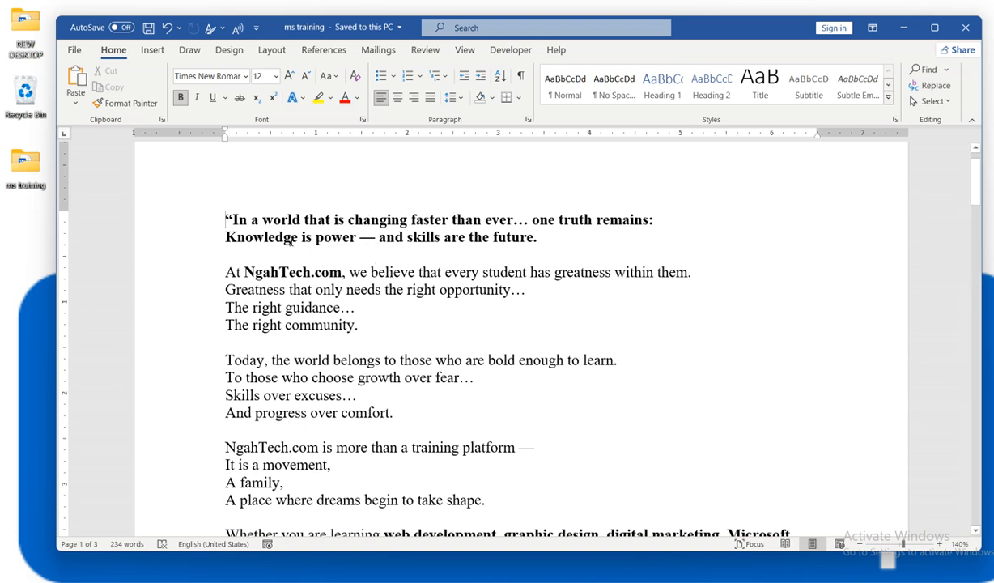
pyautogui.moveTo(540, 237); pyautogui.dragTo(217, 221)
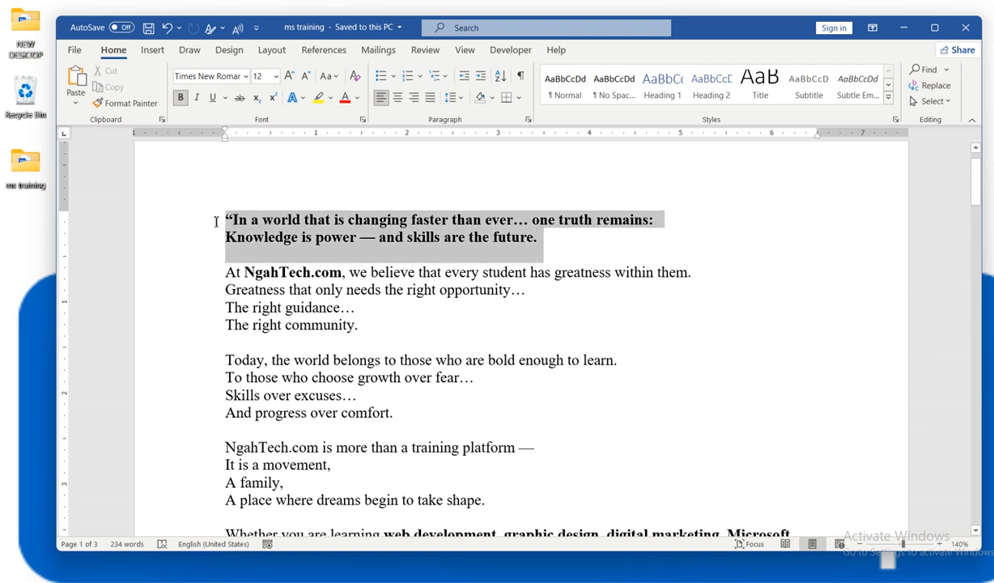
pyautogui.click(152, 49)
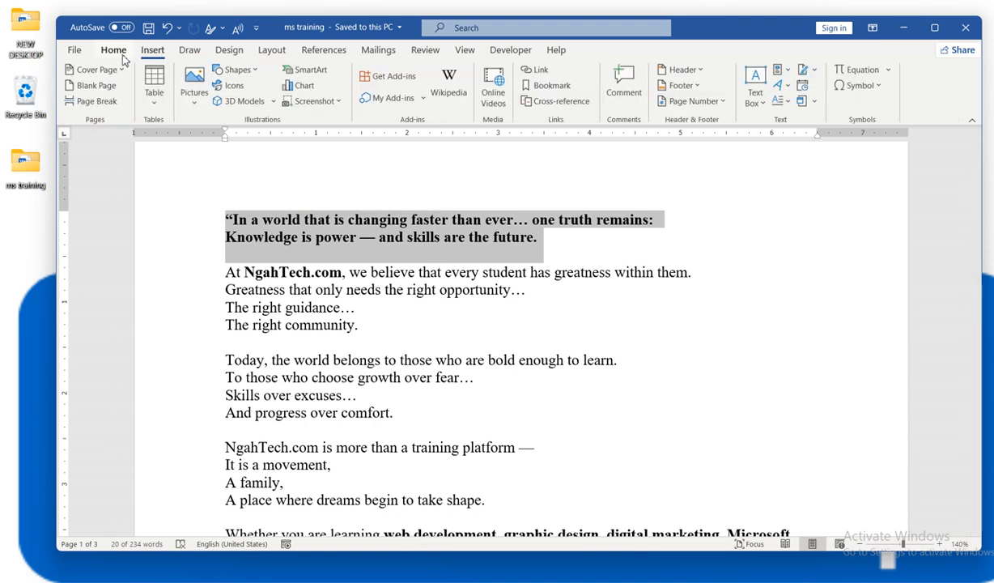
pyautogui.click(114, 50)
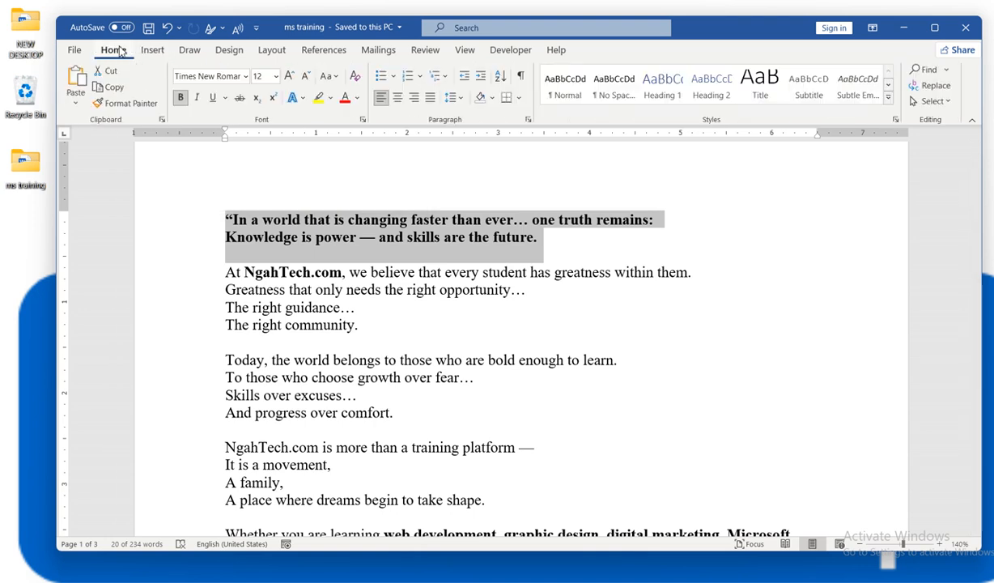
pyautogui.click(183, 100)
pyautogui.click(183, 99)
pyautogui.click(182, 99)
pyautogui.click(182, 100)
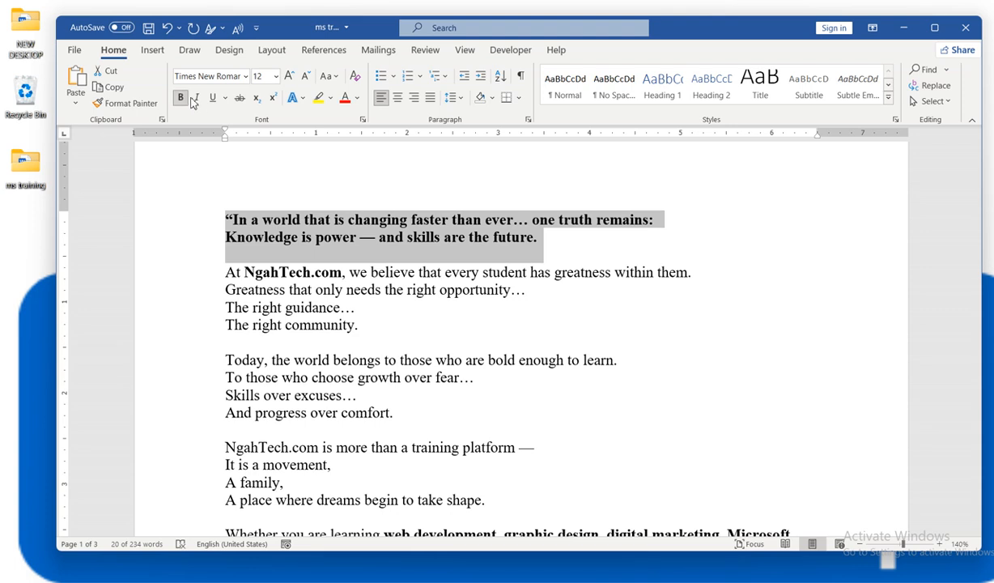
pyautogui.click(197, 99)
pyautogui.click(198, 98)
pyautogui.click(197, 98)
pyautogui.click(197, 98)
pyautogui.click(197, 99)
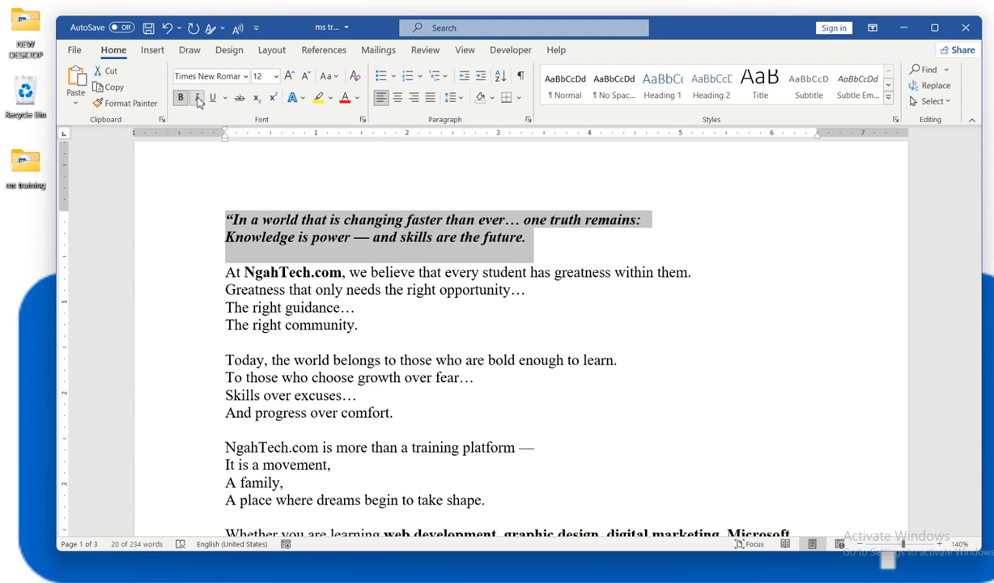
pyautogui.click(198, 100)
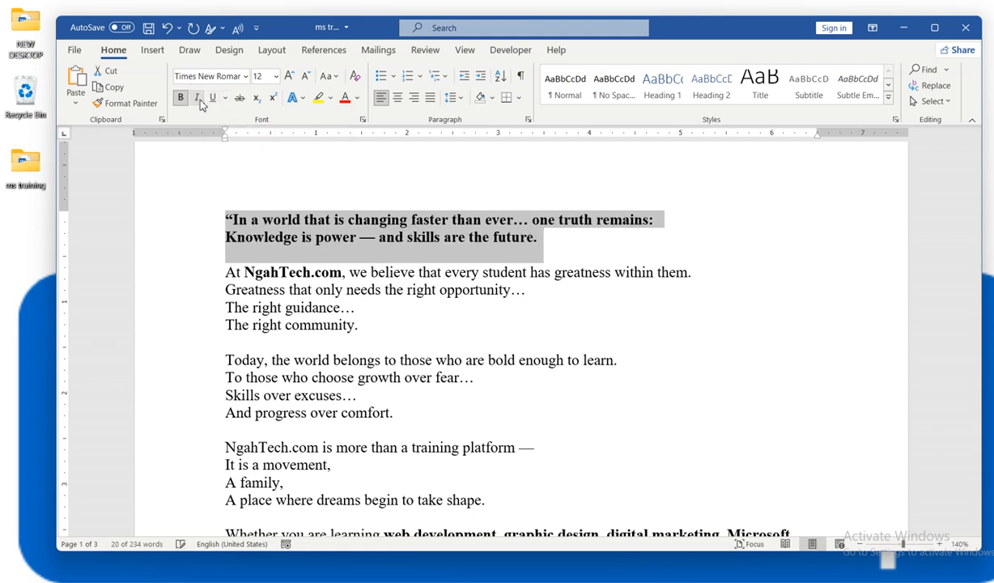
pyautogui.click(527, 293)
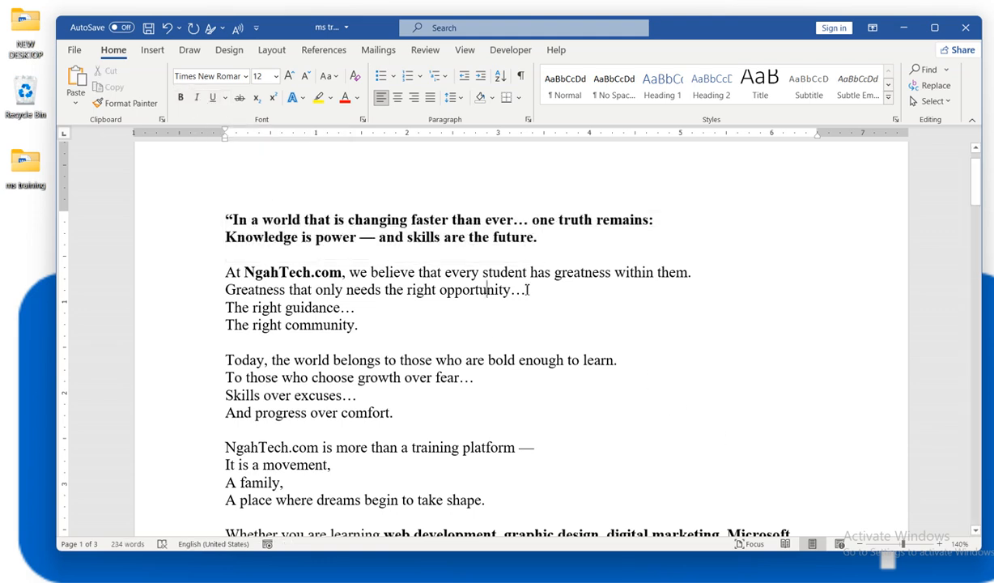
# - Italicize 'At NgahTech.com' and 'Greatness'; give 'The right guidance…' and 'The right community.' a theme-coloured underline
pyautogui.moveTo(547, 296); pyautogui.dragTo(224, 274)
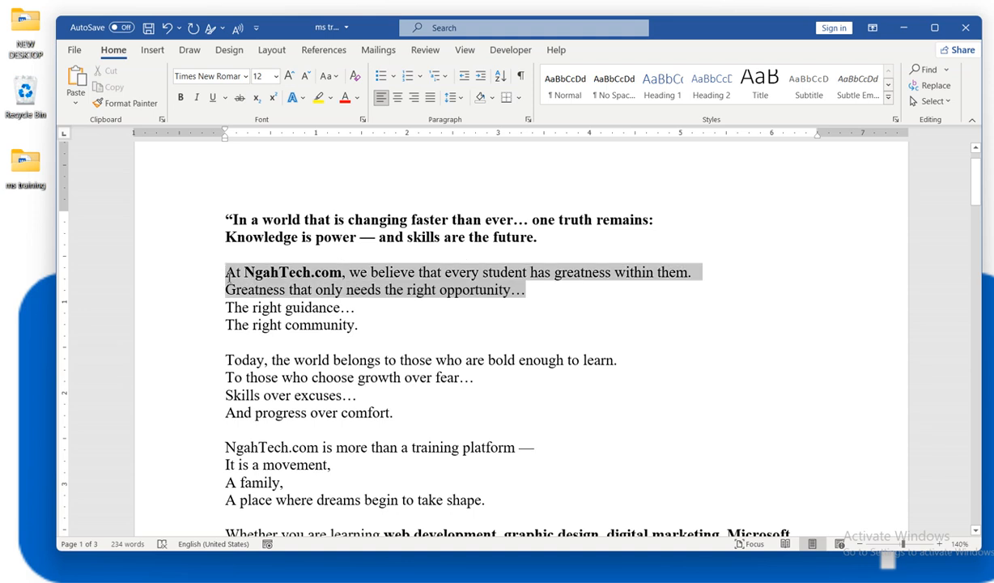
pyautogui.click(197, 98)
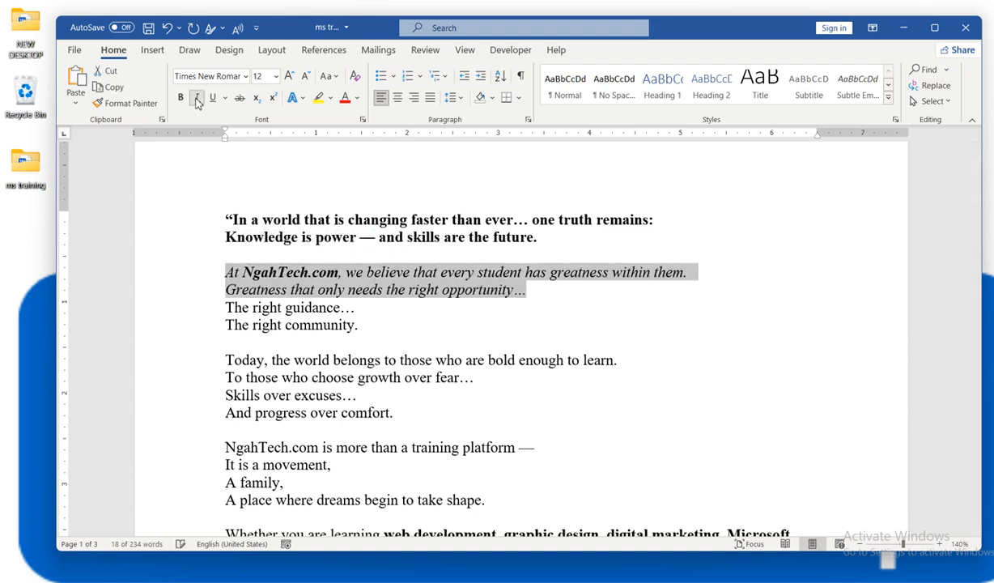
pyautogui.moveTo(390, 320); pyautogui.dragTo(228, 308)
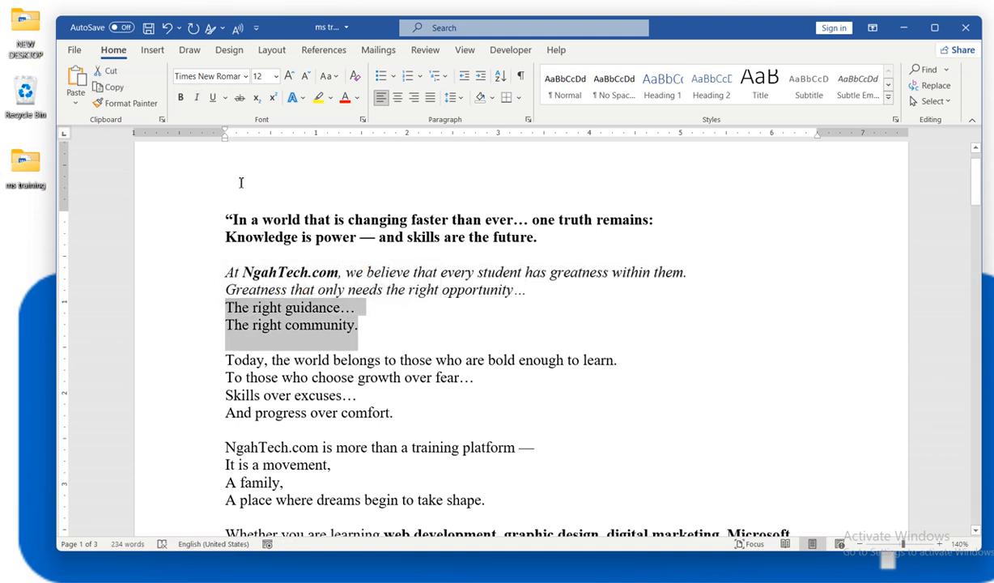
pyautogui.click(213, 98)
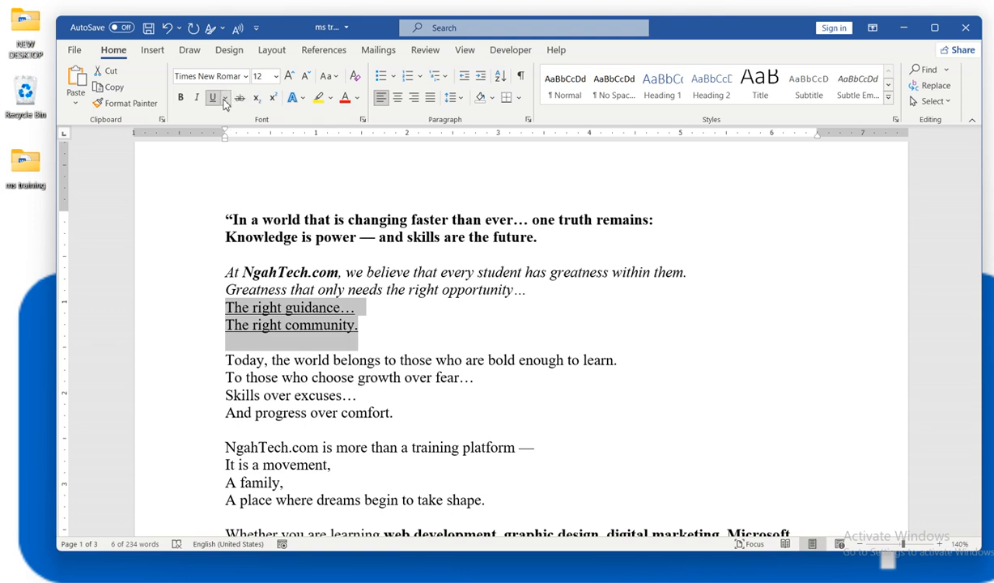
pyautogui.click(224, 98)
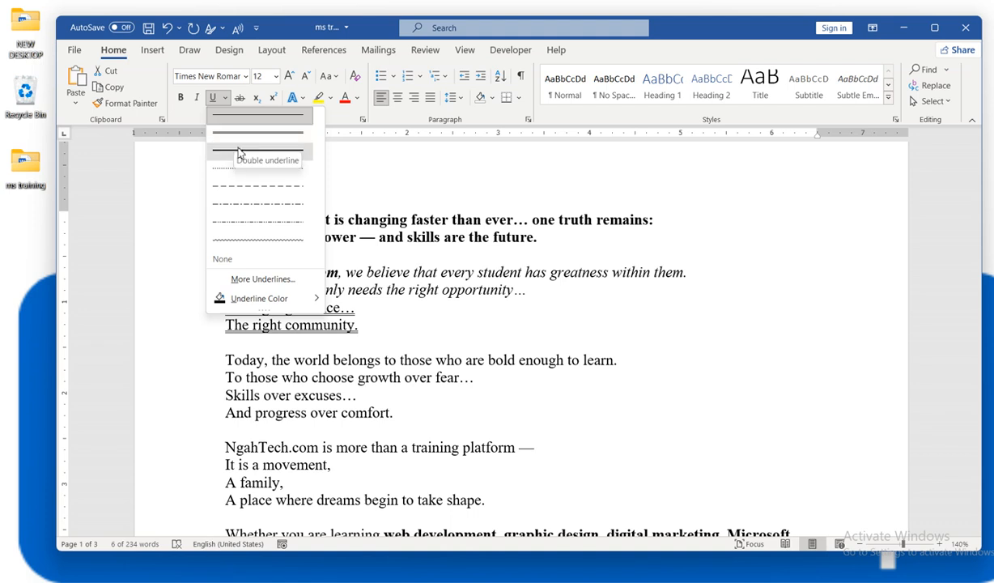
pyautogui.moveTo(259, 298)
pyautogui.click(375, 337)
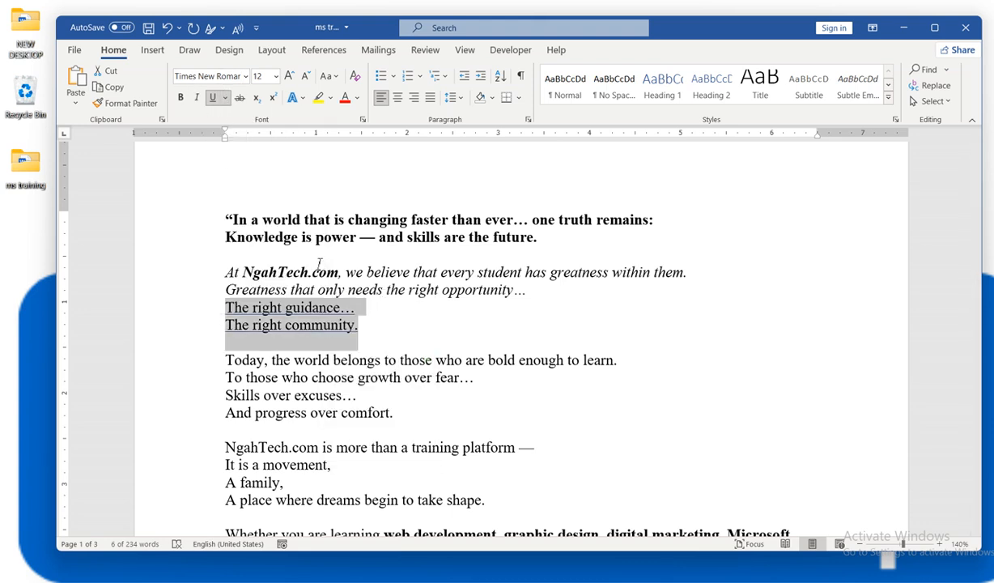
pyautogui.click(385, 340)
# - Strike through the line 'Today, the world belongs to those who are bold enough to learn.'
pyautogui.moveTo(635, 360); pyautogui.dragTo(195, 359)
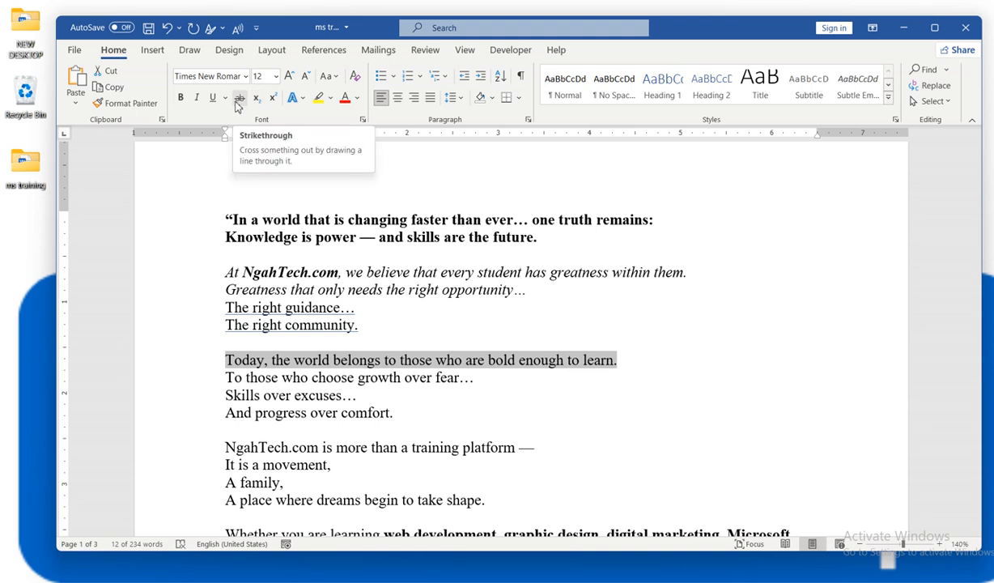
pyautogui.click(415, 346)
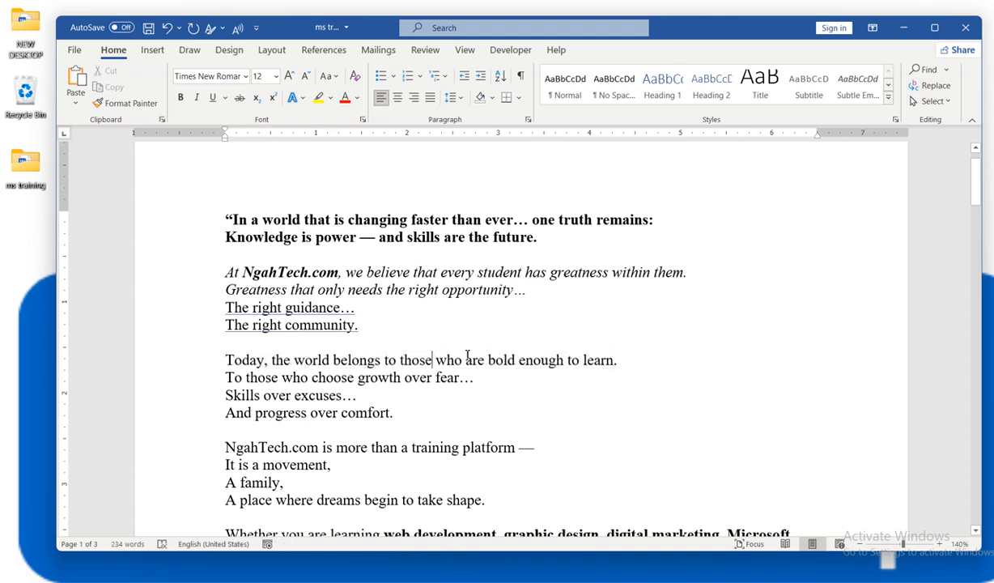
pyautogui.moveTo(618, 360); pyautogui.dragTo(235, 366)
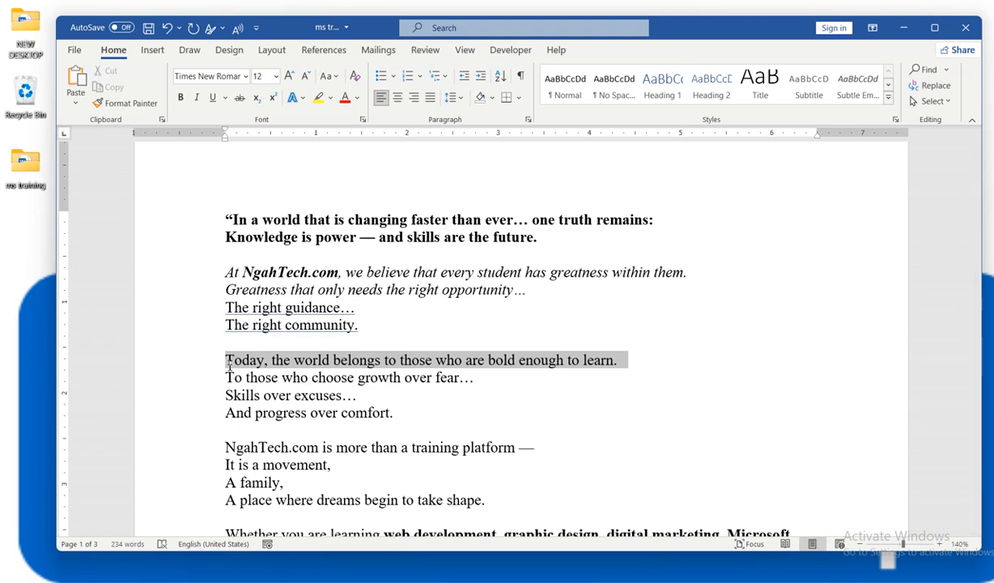
pyautogui.moveTo(229, 365)
pyautogui.mouseDown()
pyautogui.moveTo(272, 377)
pyautogui.moveTo(540, 369)
pyautogui.moveTo(347, 320)
pyautogui.moveTo(288, 373)
pyautogui.moveTo(280, 325)
pyautogui.moveTo(315, 237)
pyautogui.moveTo(306, 346)
pyautogui.moveTo(229, 362)
pyautogui.mouseUp()
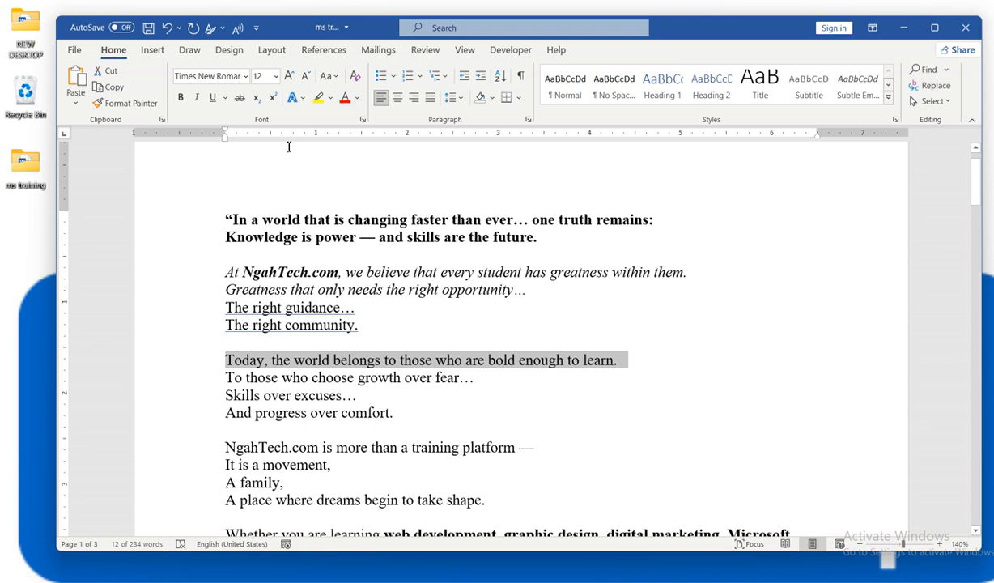
pyautogui.click(239, 98)
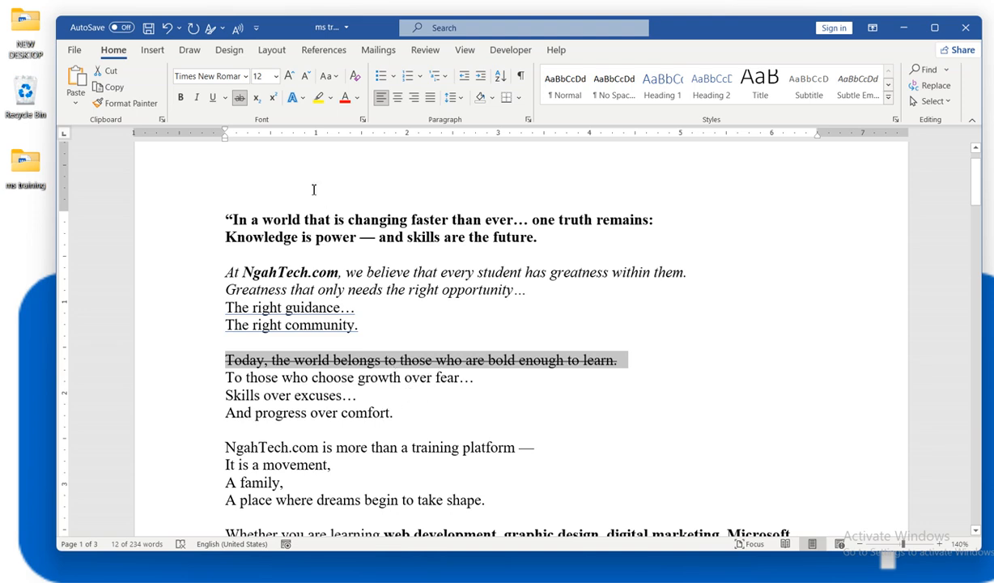
pyautogui.click(476, 382)
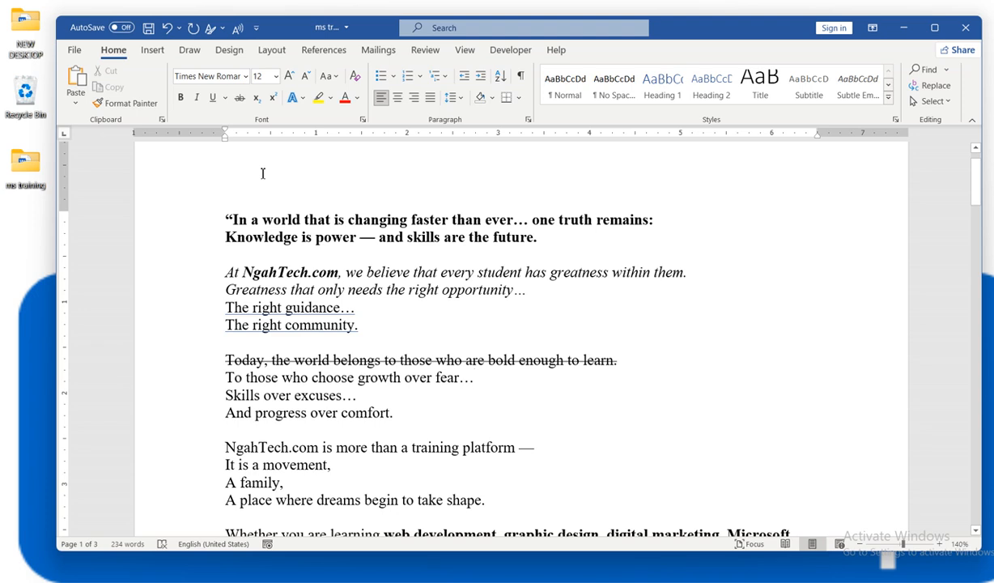
# - Type G4 at the end of 'The right community.'
pyautogui.click(483, 325)
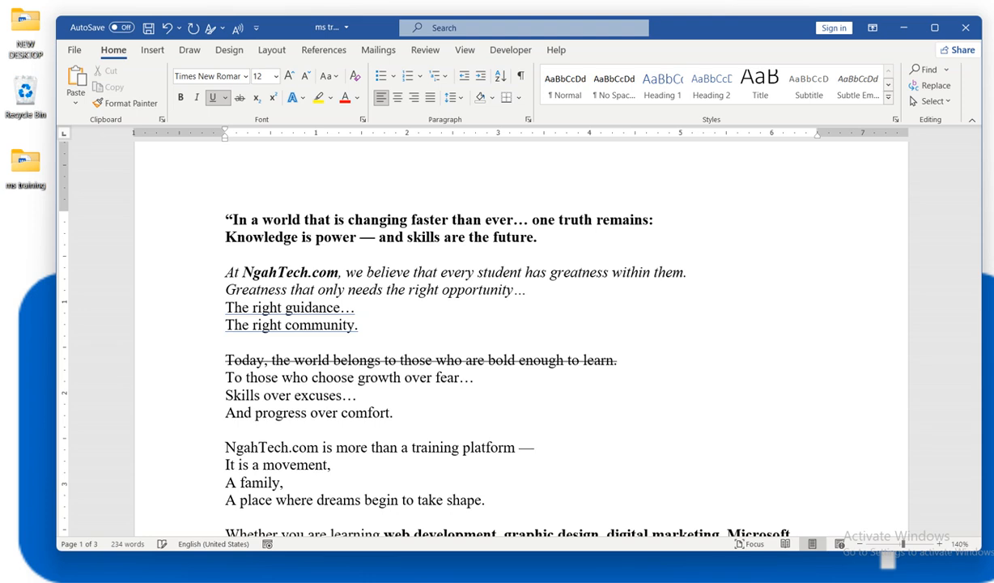
pyautogui.write('g')
pyautogui.press('BackSpace')
pyautogui.write('G4')
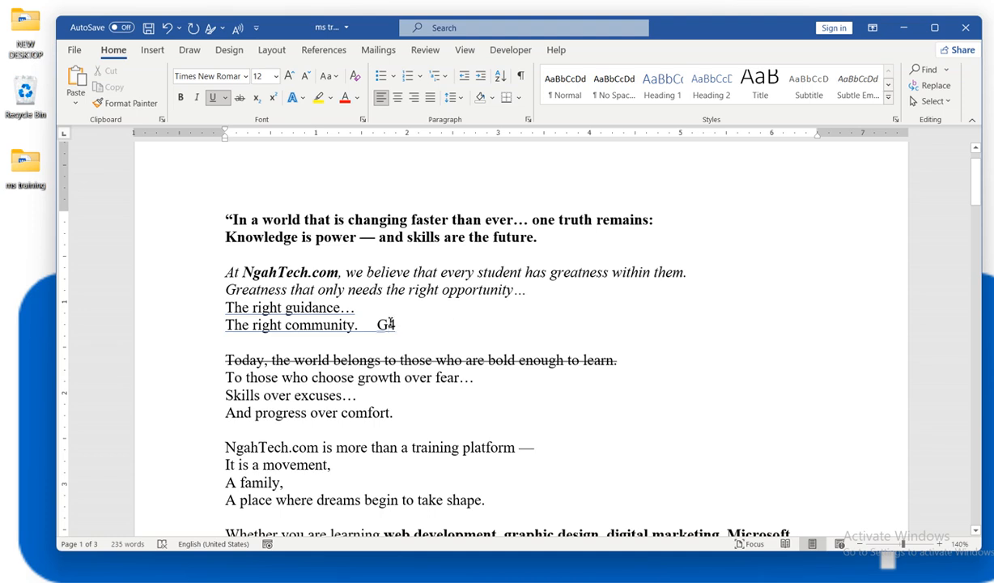
# - Replace G4 with X2 and select the X2 for formatting
pyautogui.doubleClick(389, 323)
pyautogui.click(388, 324)
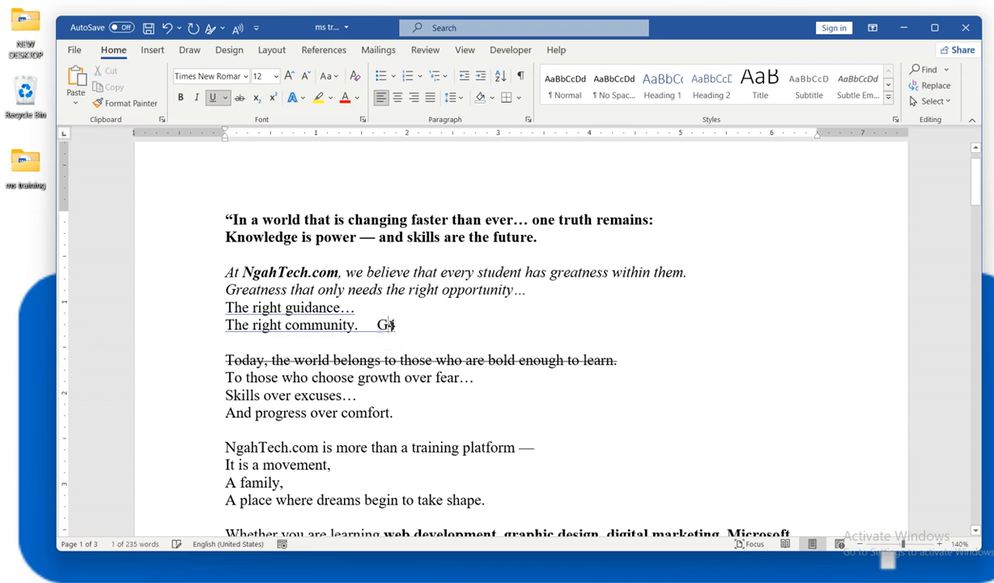
pyautogui.doubleClick(390, 323)
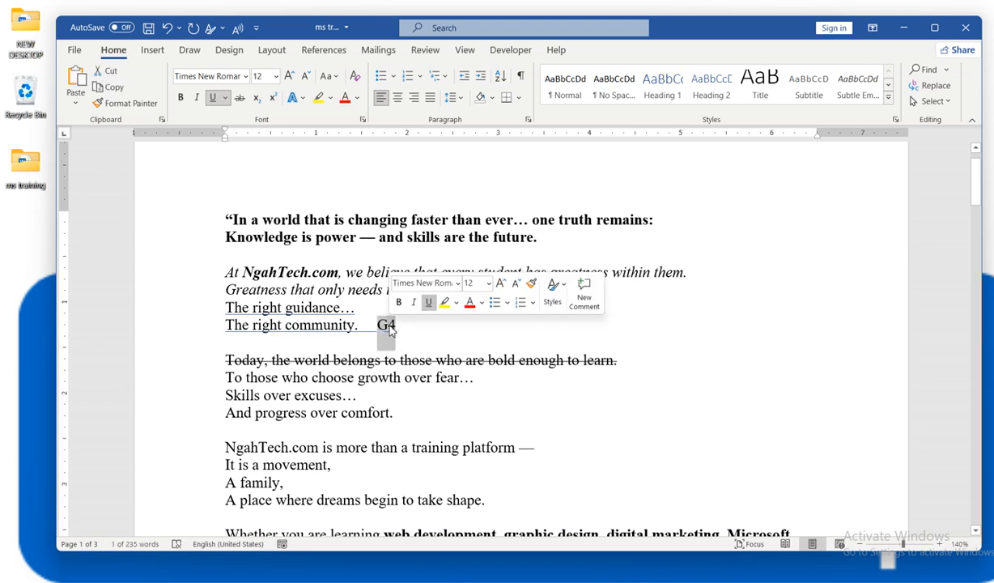
pyautogui.write('X2')
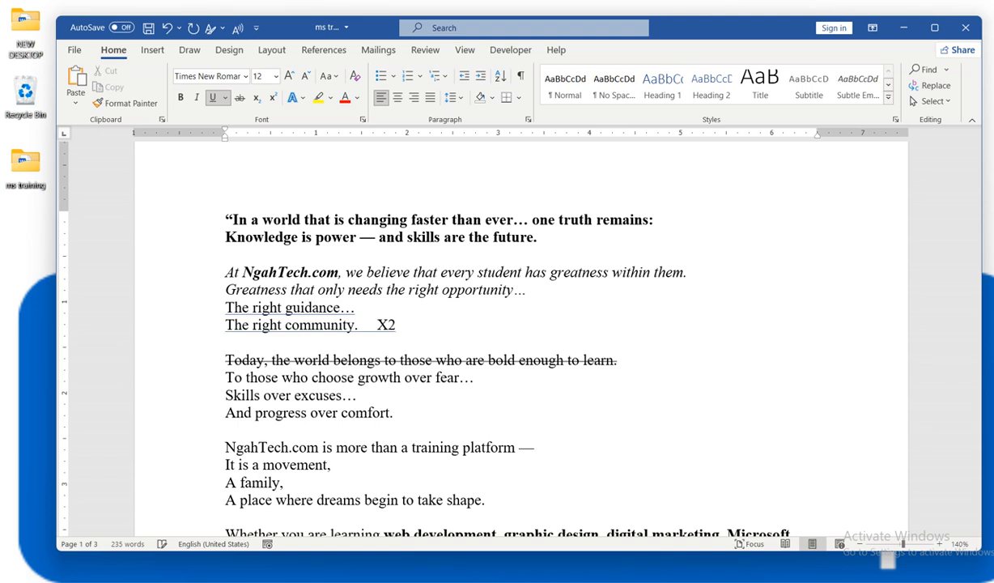
pyautogui.doubleClick(402, 331)
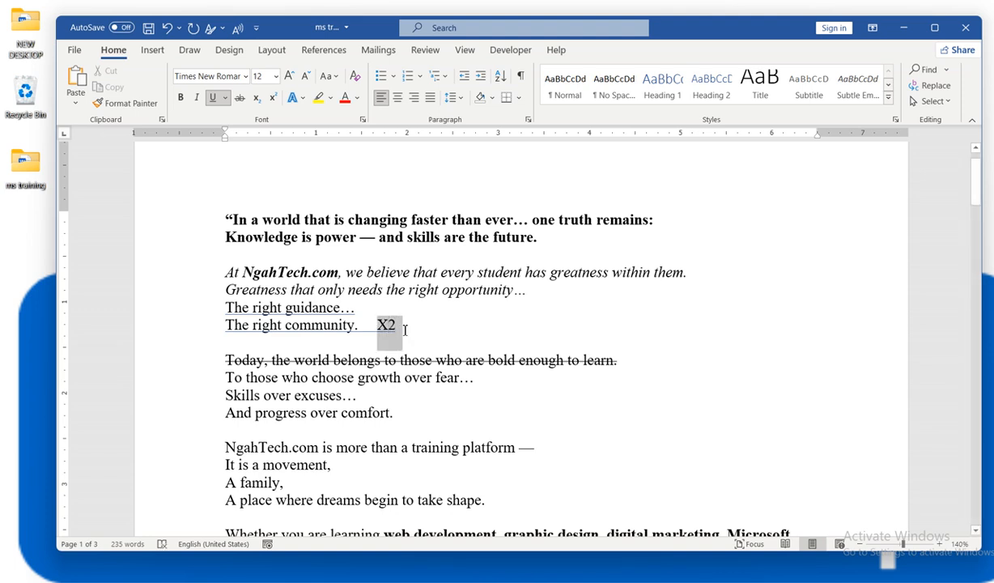
pyautogui.click(399, 325)
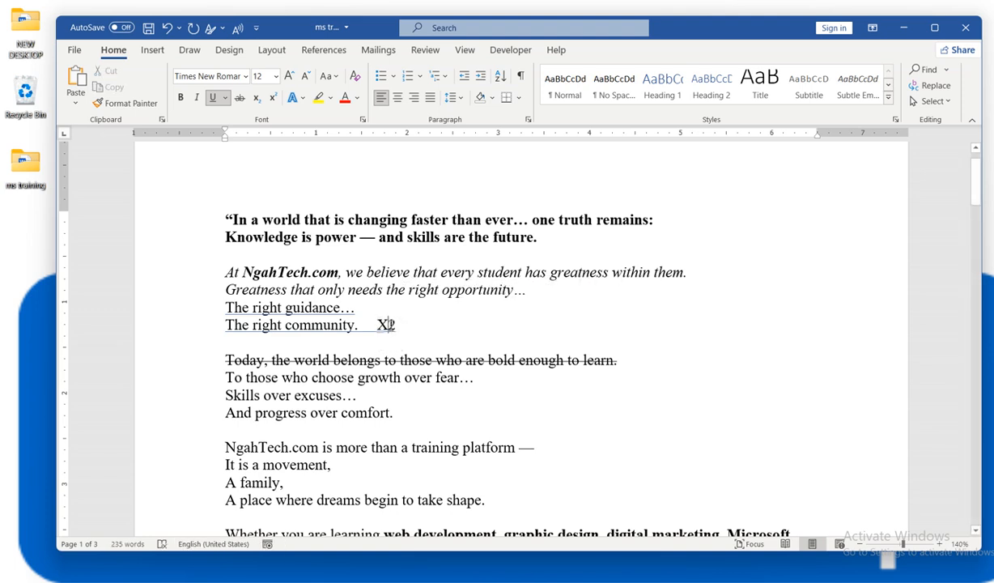
pyautogui.doubleClick(399, 325)
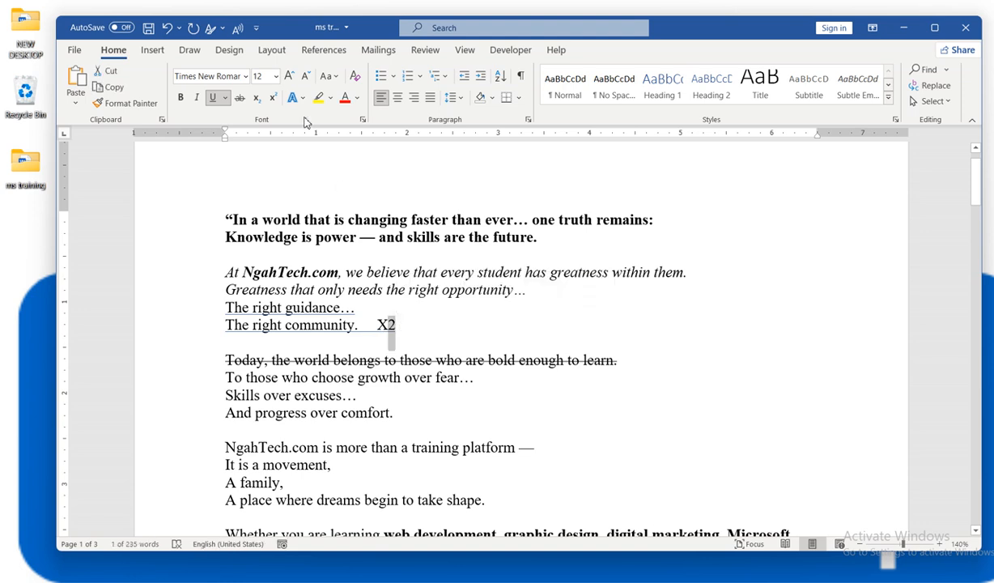
# - Make the 2 subscript and grow the X₂ to 48 pt
pyautogui.click(257, 98)
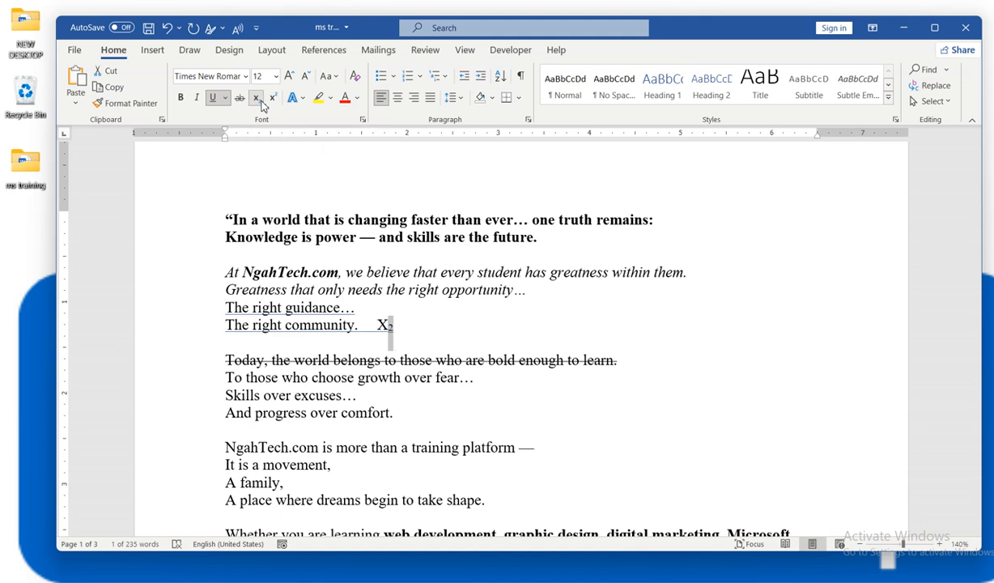
pyautogui.click(402, 329)
pyautogui.moveTo(402, 329); pyautogui.dragTo(379, 327)
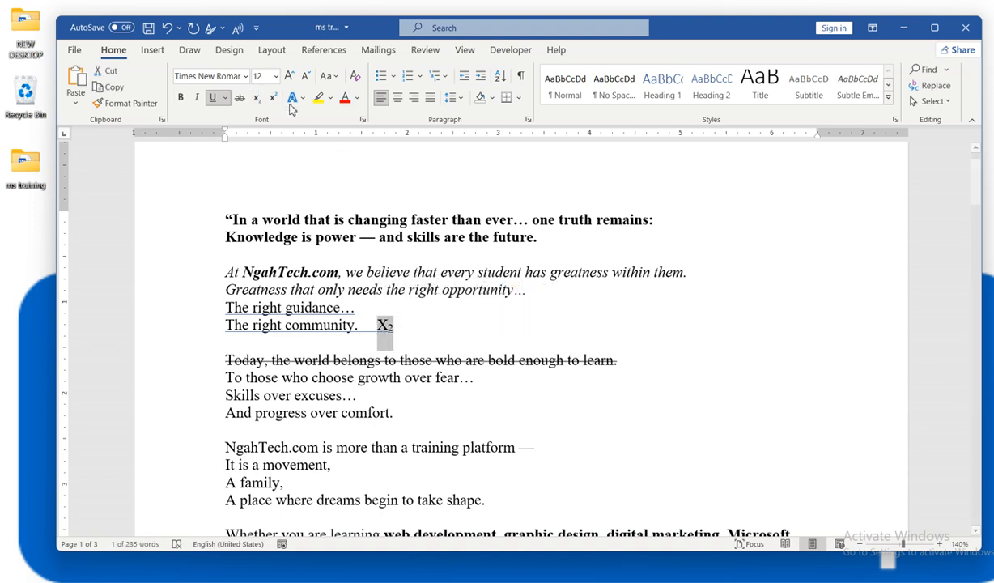
pyautogui.click(290, 78)
pyautogui.click(289, 77)
pyautogui.click(290, 78)
pyautogui.click(289, 77)
pyautogui.click(290, 77)
pyautogui.click(290, 78)
pyautogui.click(290, 77)
pyautogui.click(290, 77)
pyautogui.click(290, 77)
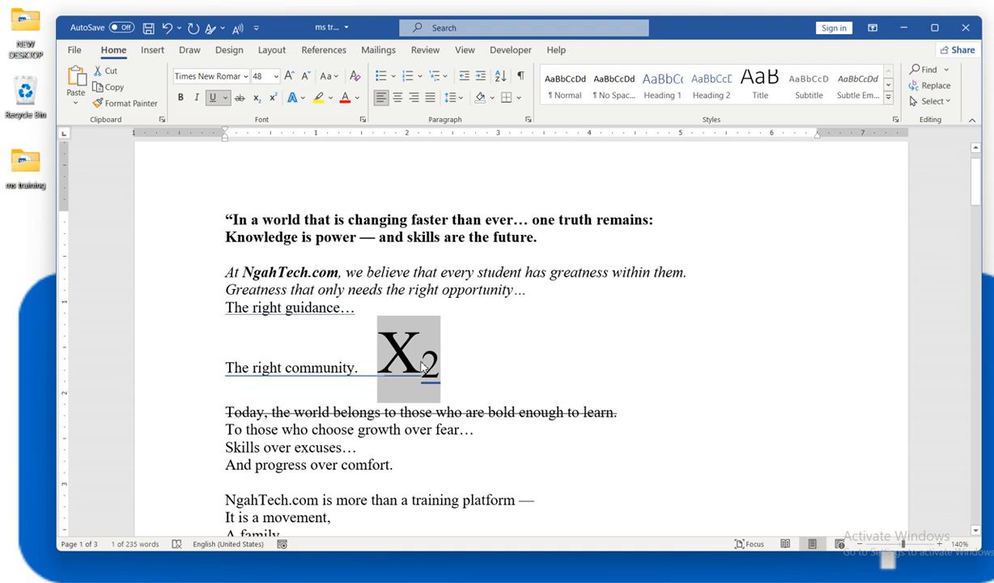
# - Paste a second copy of X₂ right after the enlarged one
pyautogui.click(421, 366)
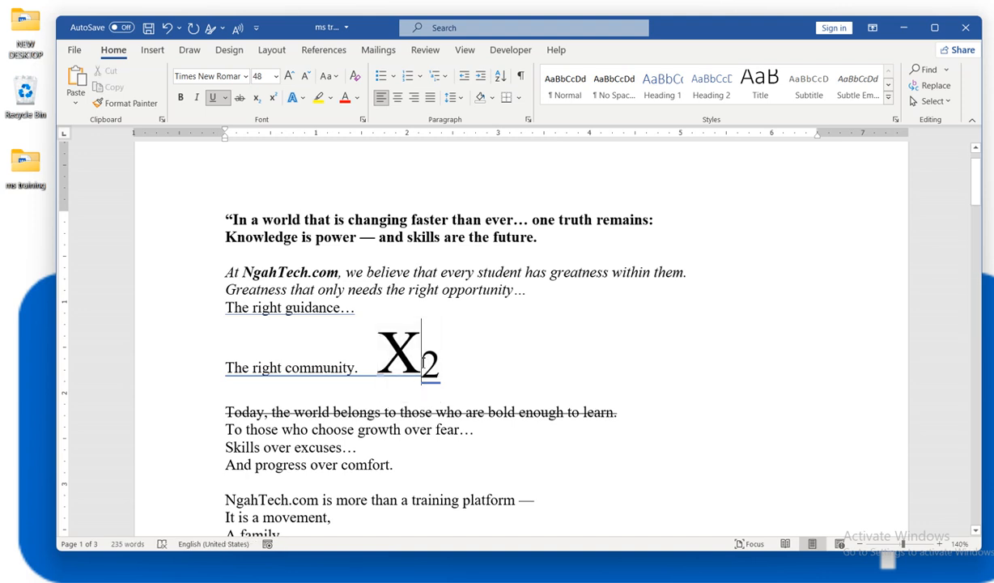
pyautogui.doubleClick(448, 358)
pyautogui.hotkey('ctrl', 'c')
pyautogui.click(460, 359)
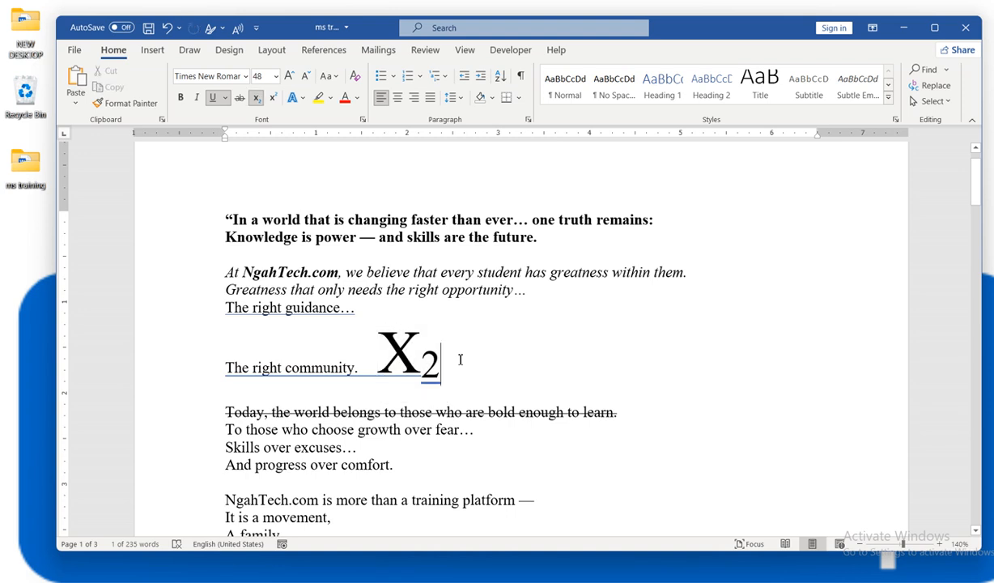
pyautogui.doubleClick(525, 353)
pyautogui.click(529, 354)
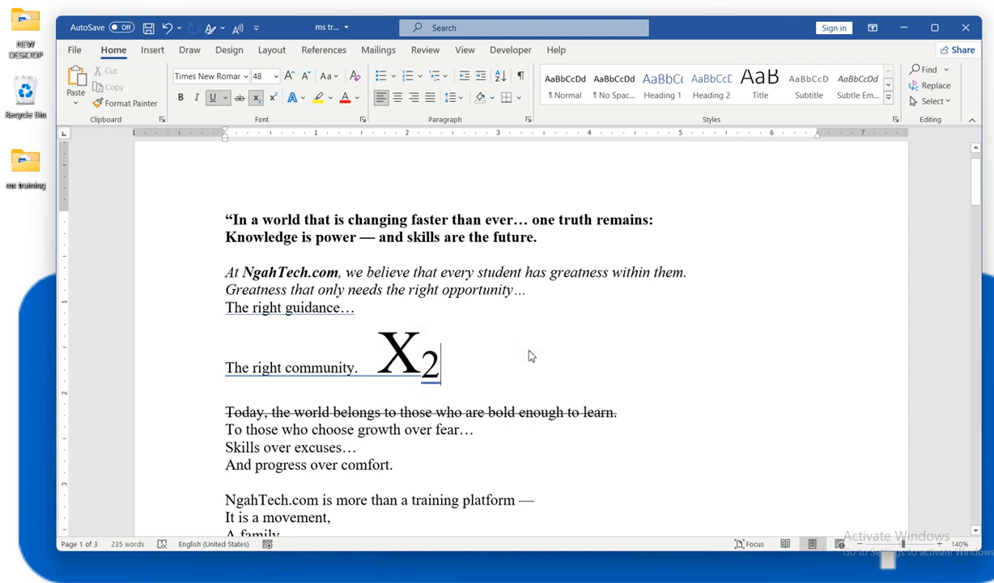
pyautogui.hotkey('ctrl', 'v')
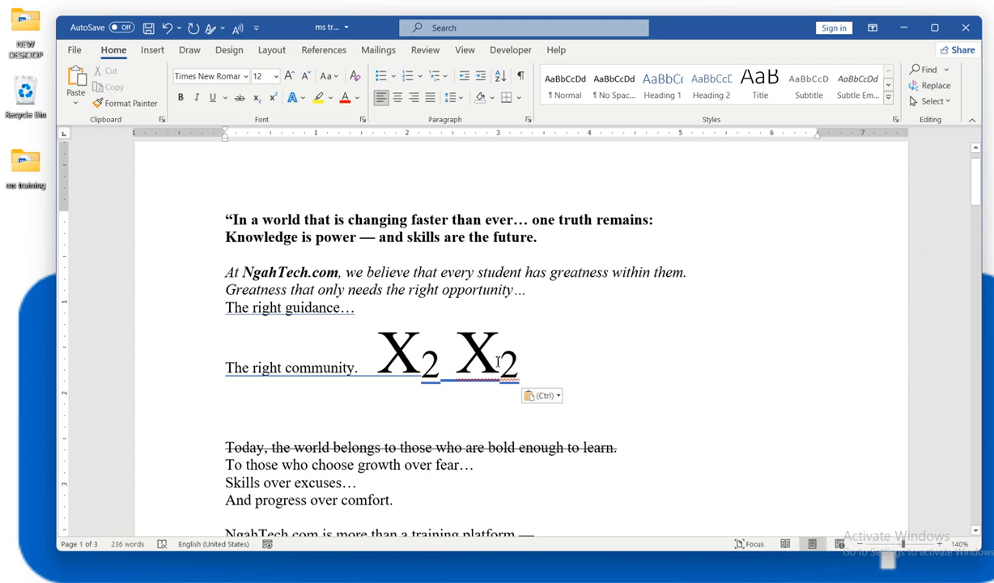
# - Superscript the second copy's 2 so it reads X₂ X², then select 'Skills over excuses…'
pyautogui.moveTo(497, 362); pyautogui.dragTo(518, 362)
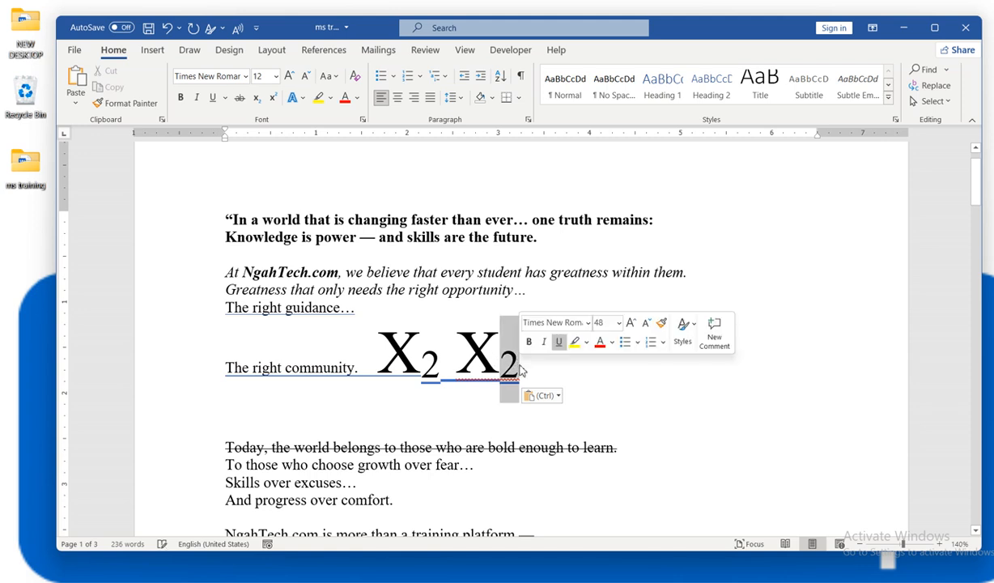
pyautogui.click(274, 98)
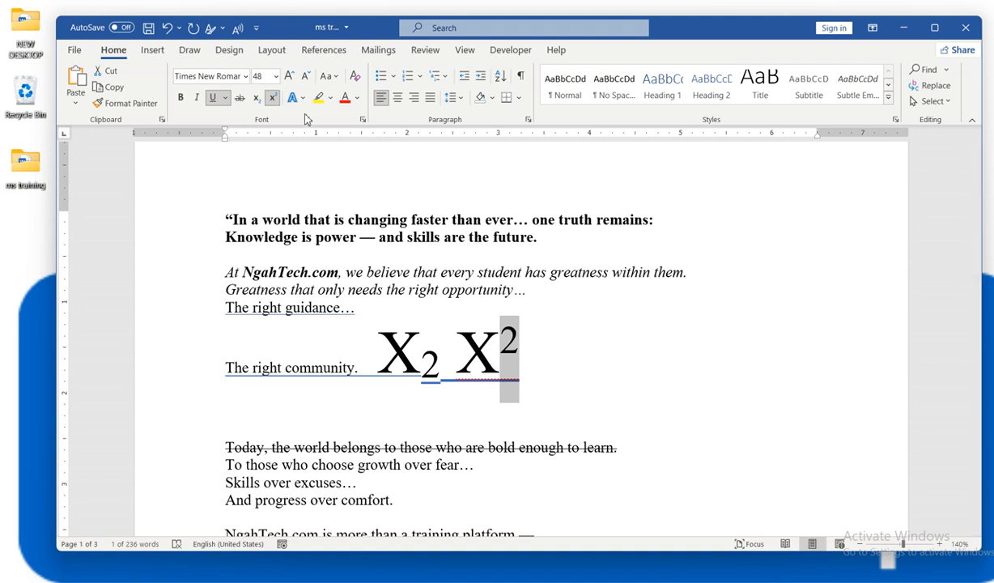
pyautogui.scroll(-3, 441, 356)
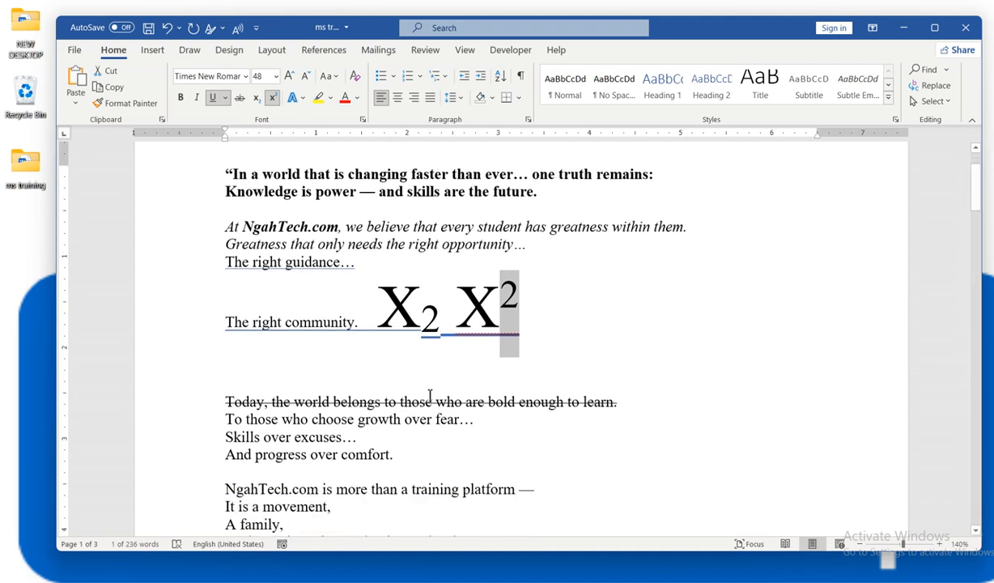
pyautogui.moveTo(223, 347); pyautogui.dragTo(375, 356)
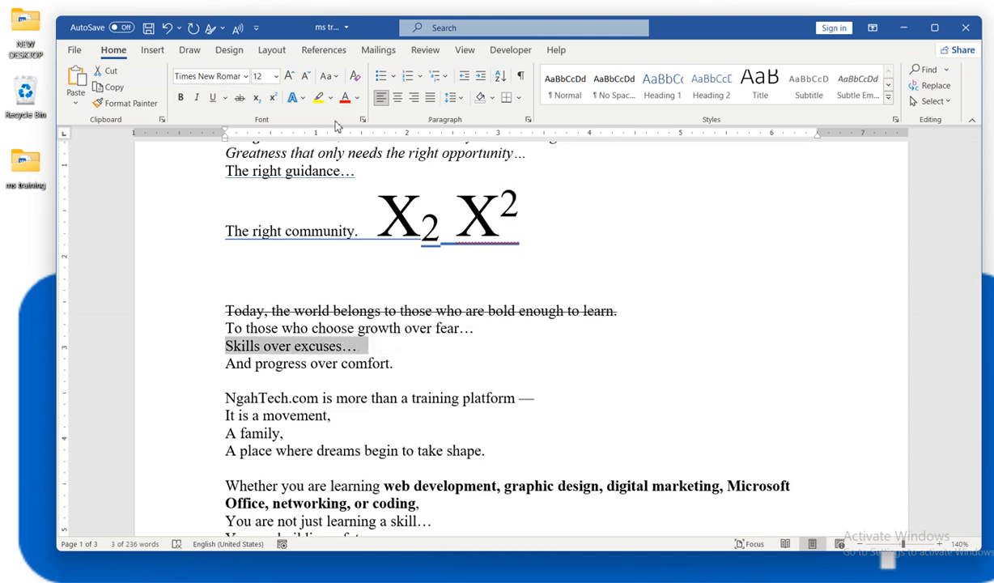
# - Give the 'Skills over excuses…' line a shadowed text effect and a coloured outline
pyautogui.click(293, 97)
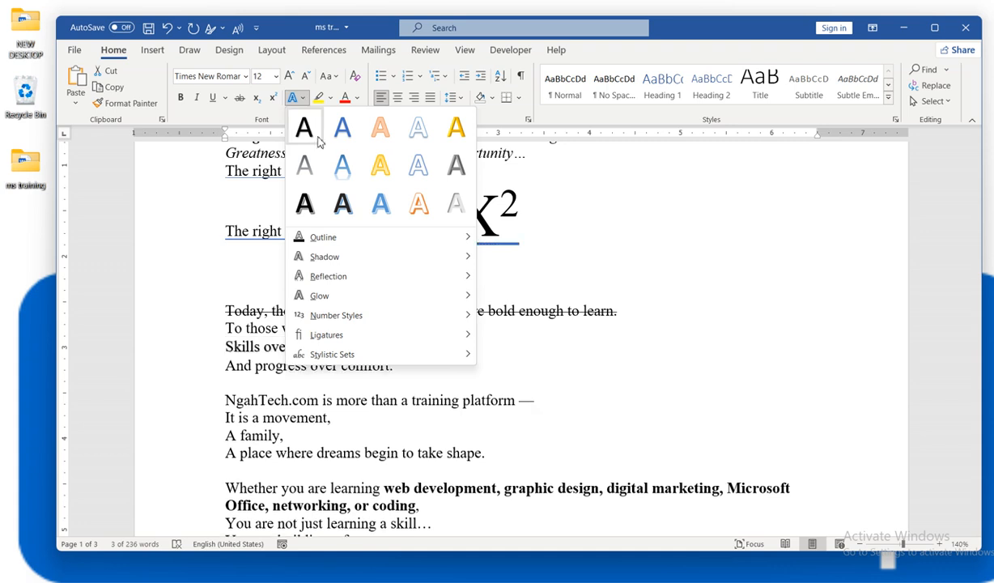
pyautogui.click(342, 203)
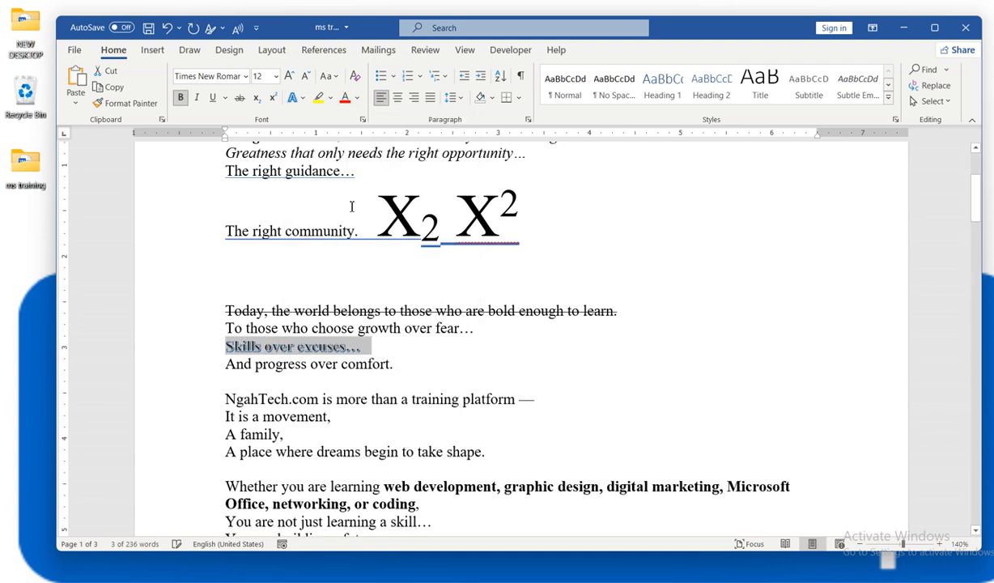
pyautogui.click(296, 98)
pyautogui.moveTo(321, 245)
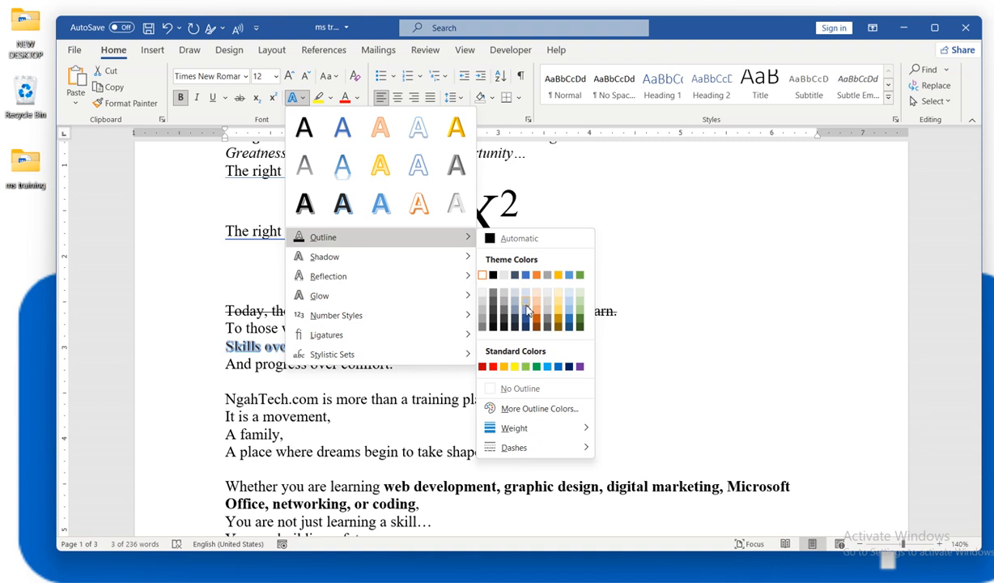
pyautogui.click(526, 310)
pyautogui.click(302, 98)
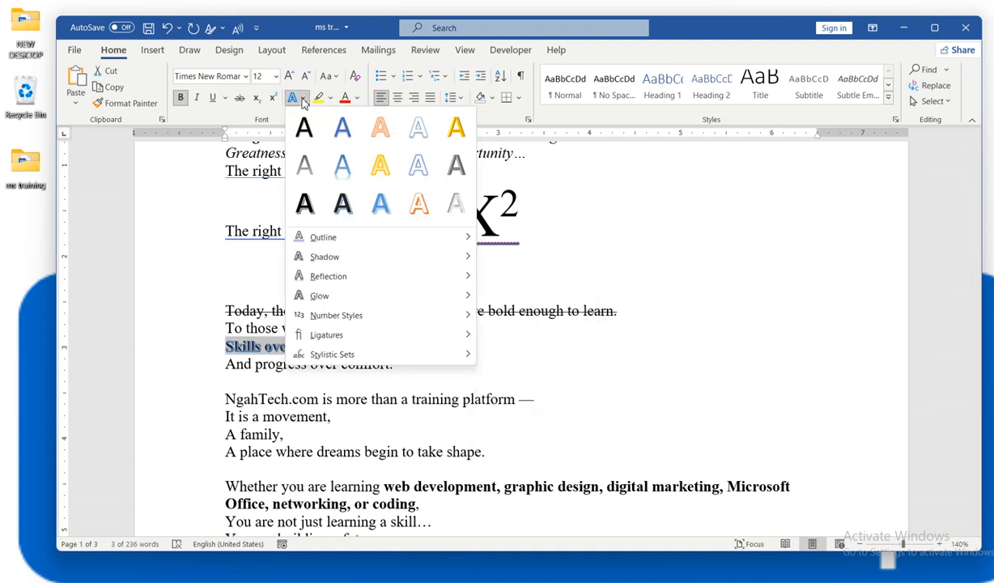